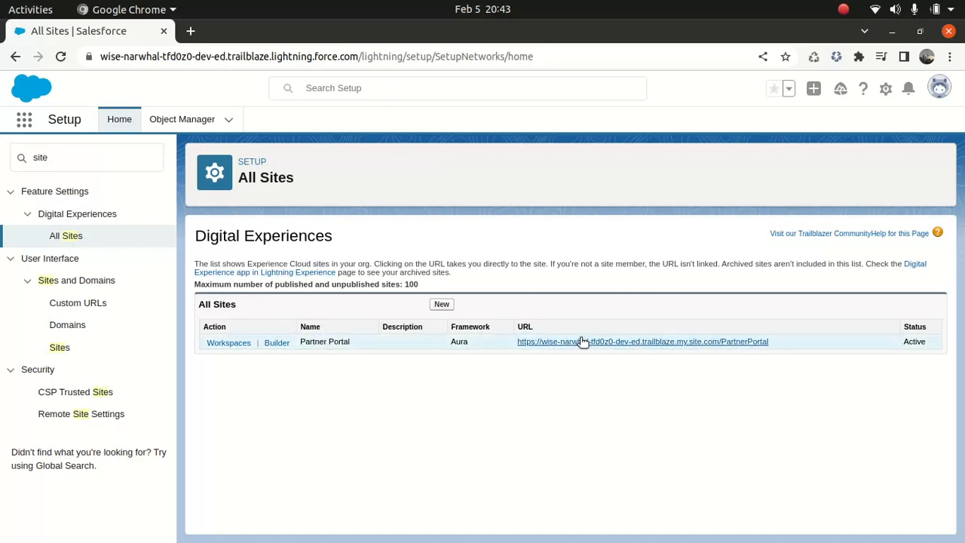
Open the Partner Portal site in Experience Builder, preview its Home page and return to editing the site
{"action": "left_click", "coordinate": [275, 343]}
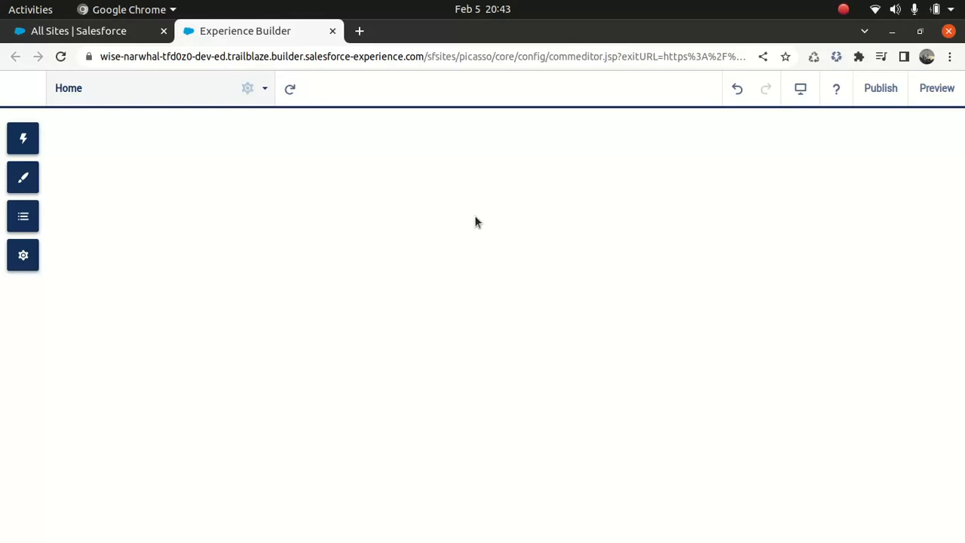
{"action": "left_click", "coordinate": [937, 89]}
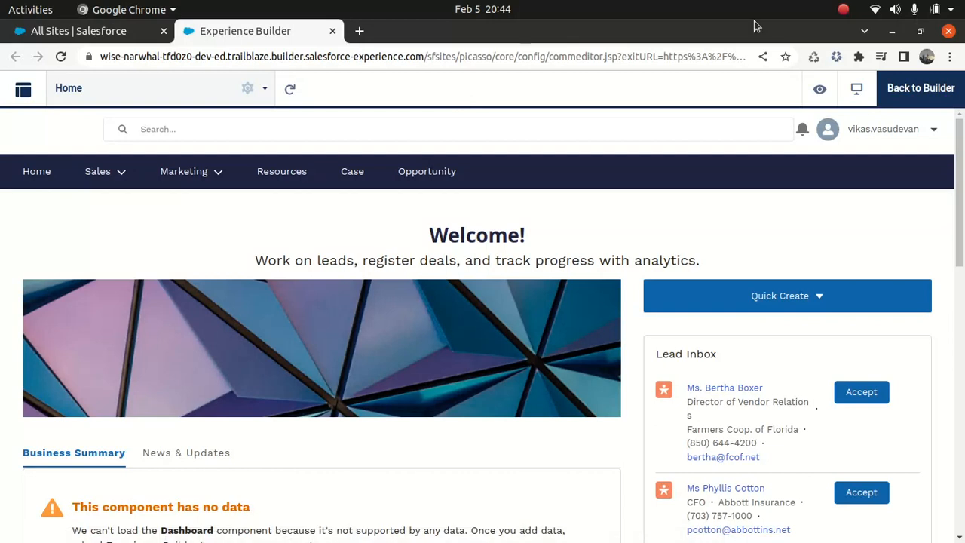
{"action": "left_click", "coordinate": [904, 89]}
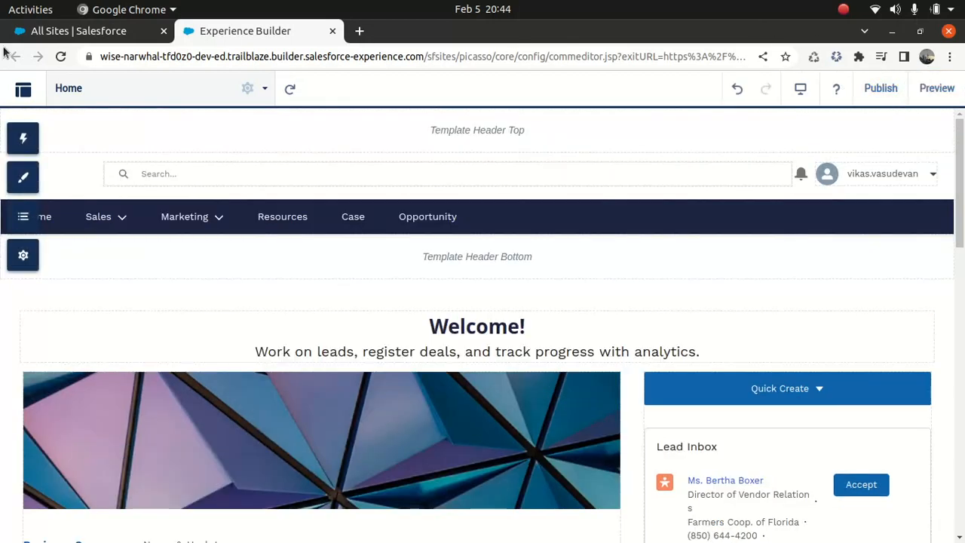
{"action": "left_click", "coordinate": [68, 31]}
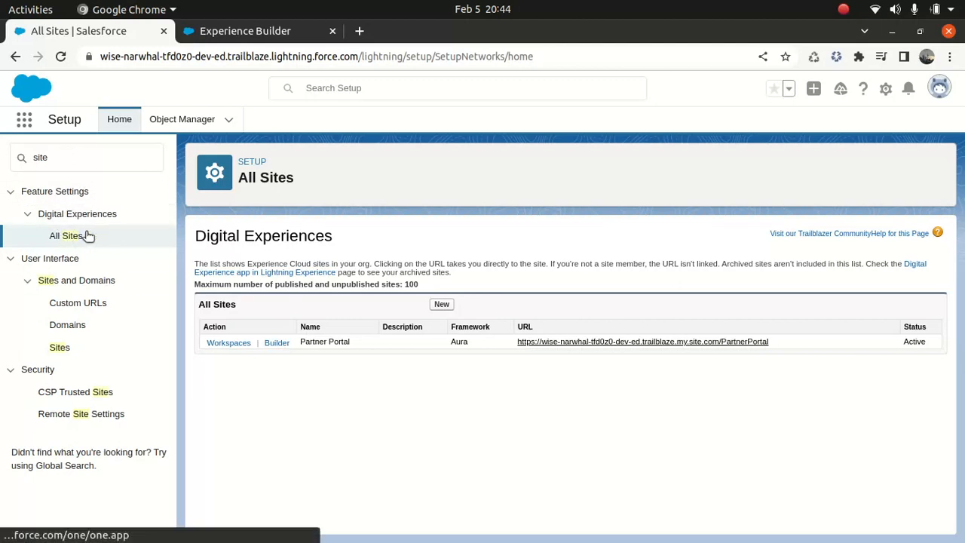
{"action": "left_click", "coordinate": [276, 343]}
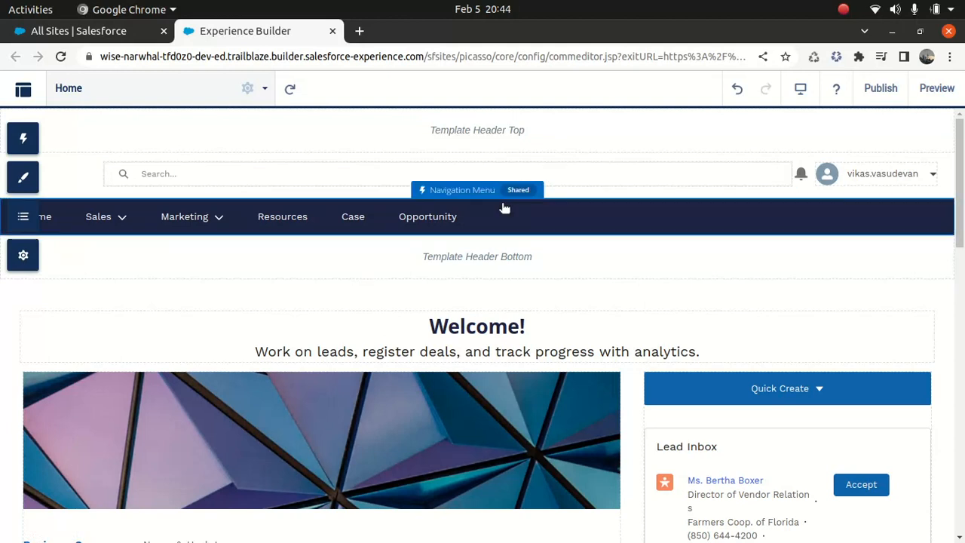
Add a menu item named "Contact" to the Default Navigation menu
{"action": "left_click", "coordinate": [513, 221]}
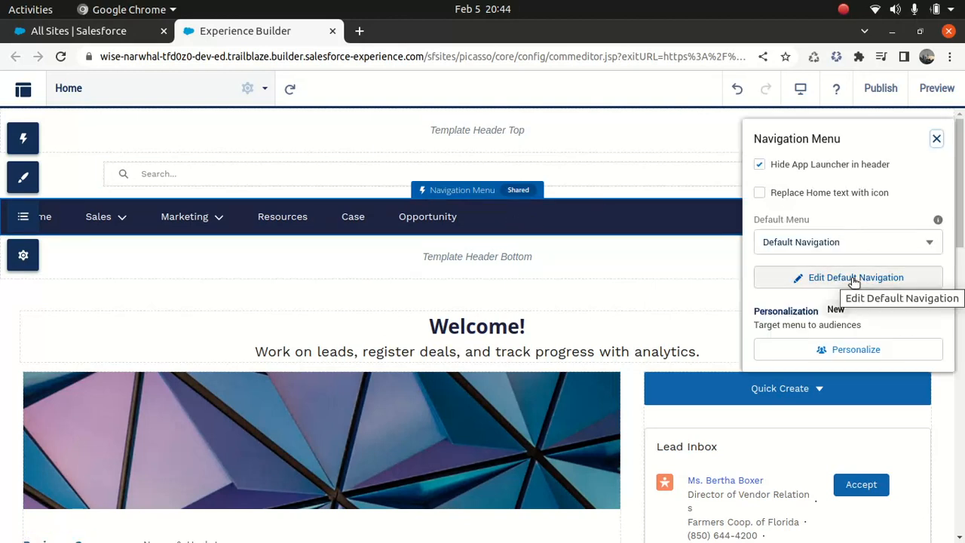
{"action": "left_click", "coordinate": [847, 280]}
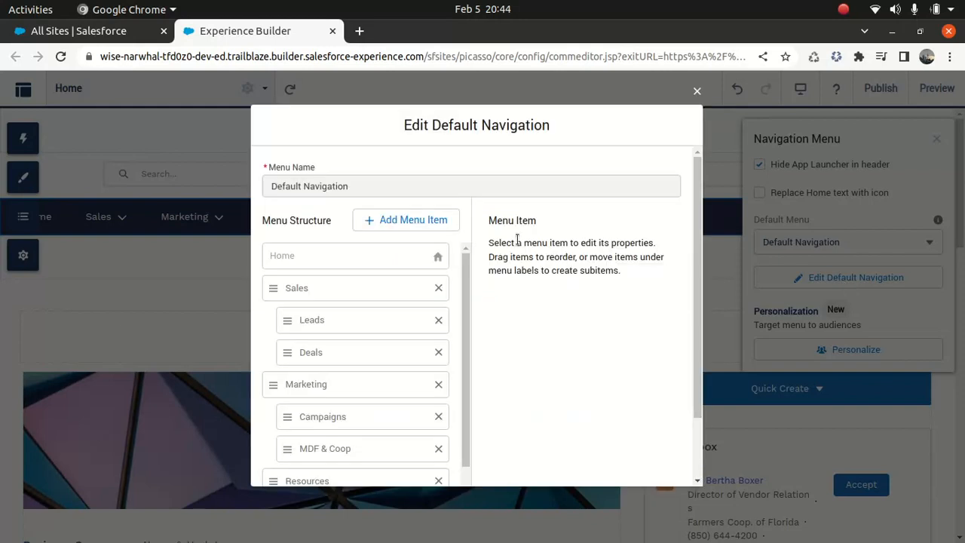
{"action": "left_click", "coordinate": [409, 219]}
{"action": "triple_click", "coordinate": [564, 189]}
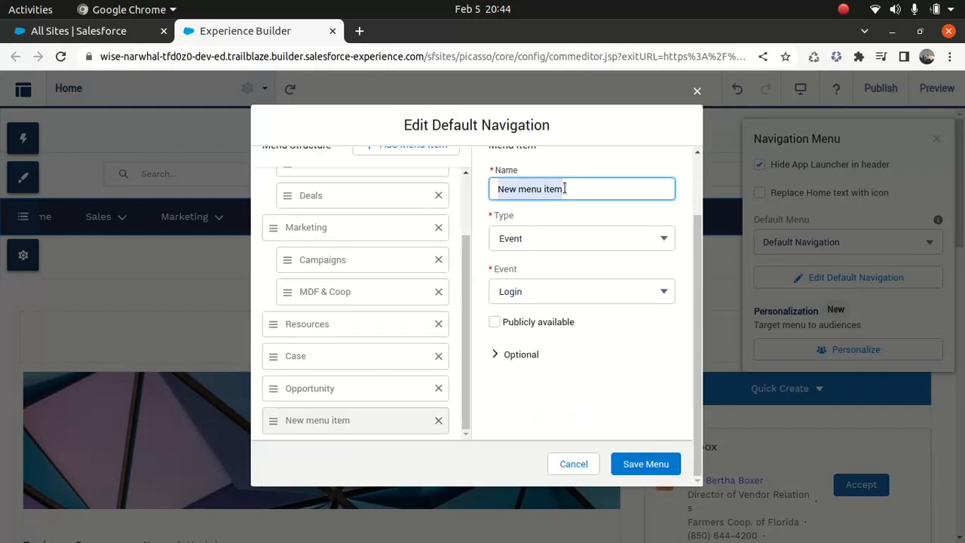
{"action": "type", "text": "Contact "}
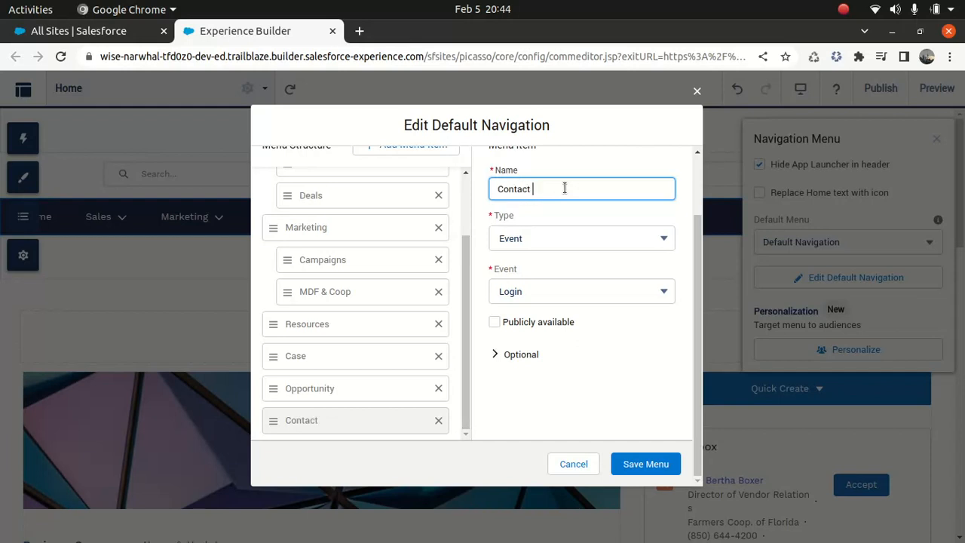
{"action": "type", "text": "Page"}
{"action": "key", "text": "BackSpace"}
{"action": "key", "text": "BackSpace"}
{"action": "key", "text": "BackSpace"}
{"action": "key", "text": "BackSpace"}
Link the Contact menu item to a Site Page, choose the Contact Support page, and save the menu
{"action": "left_click", "coordinate": [561, 238]}
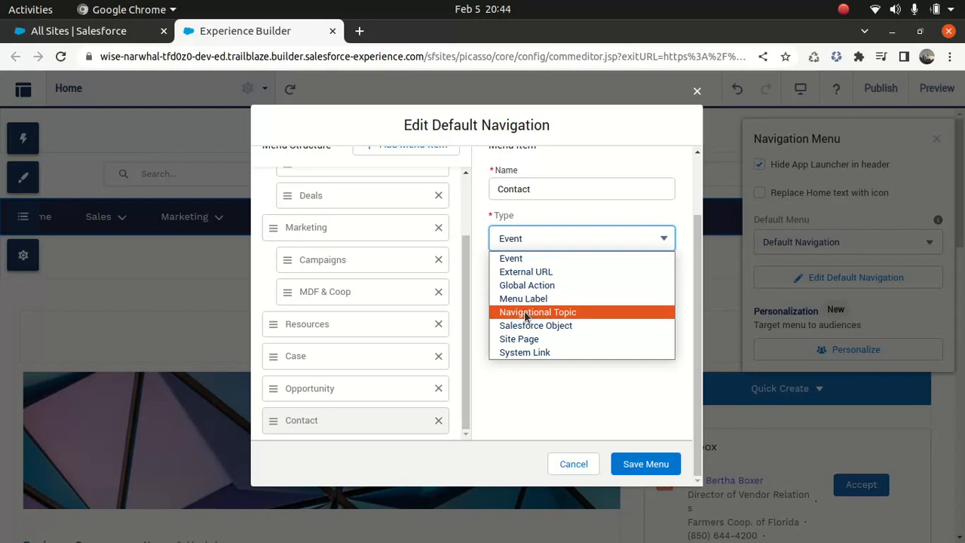
{"action": "left_click", "coordinate": [520, 340]}
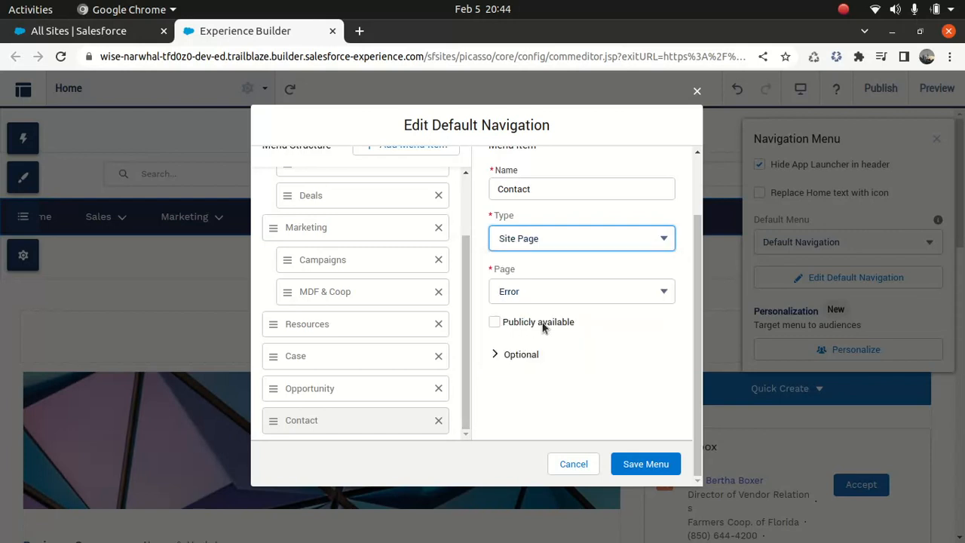
{"action": "left_click", "coordinate": [537, 290]}
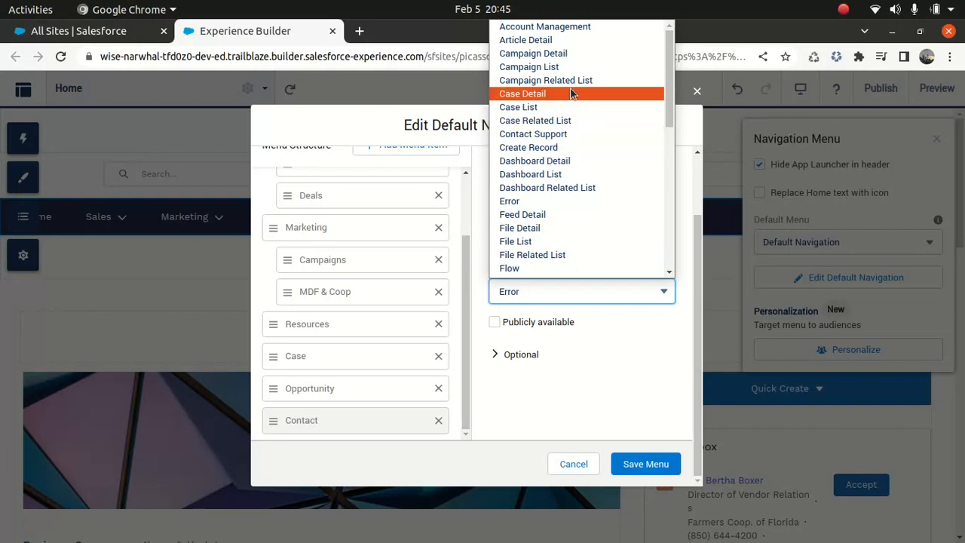
{"action": "left_click", "coordinate": [556, 132]}
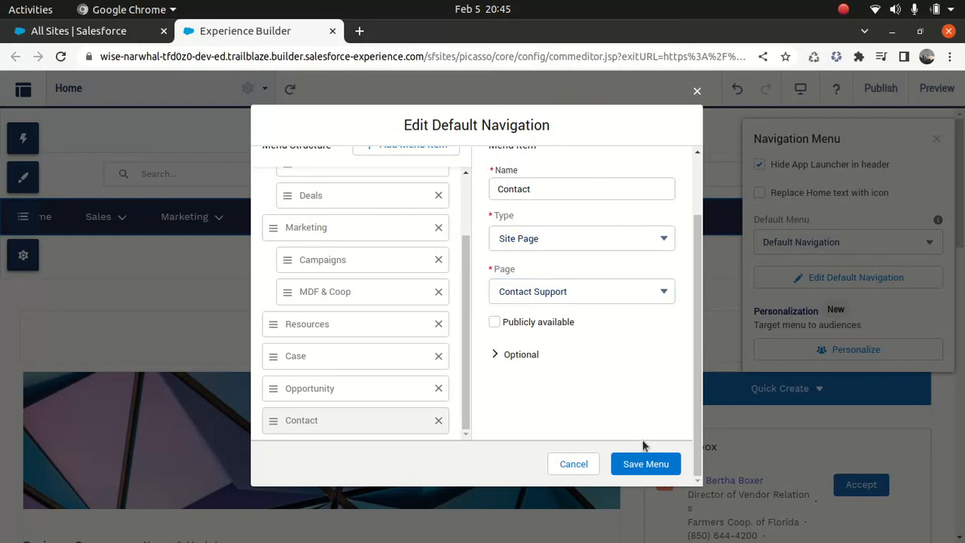
{"action": "left_click", "coordinate": [645, 464]}
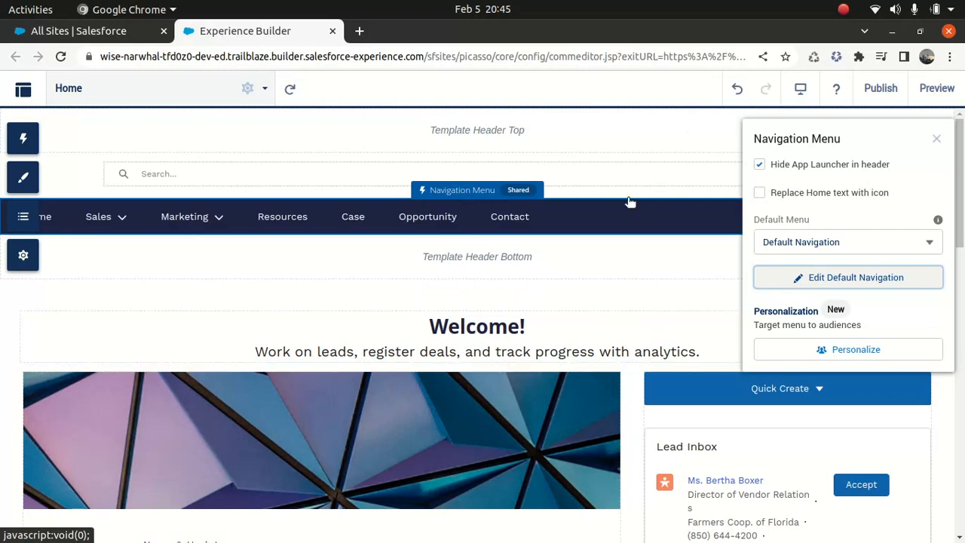
{"action": "left_click", "coordinate": [936, 139]}
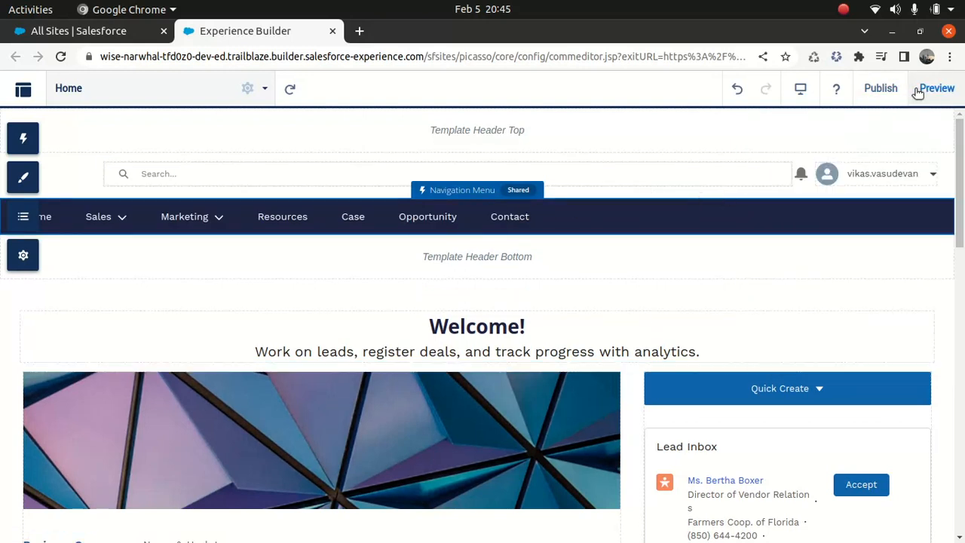
Preview the site, follow the Contact navigation item, and return to the builder on the Contact Support page
{"action": "left_click", "coordinate": [940, 93]}
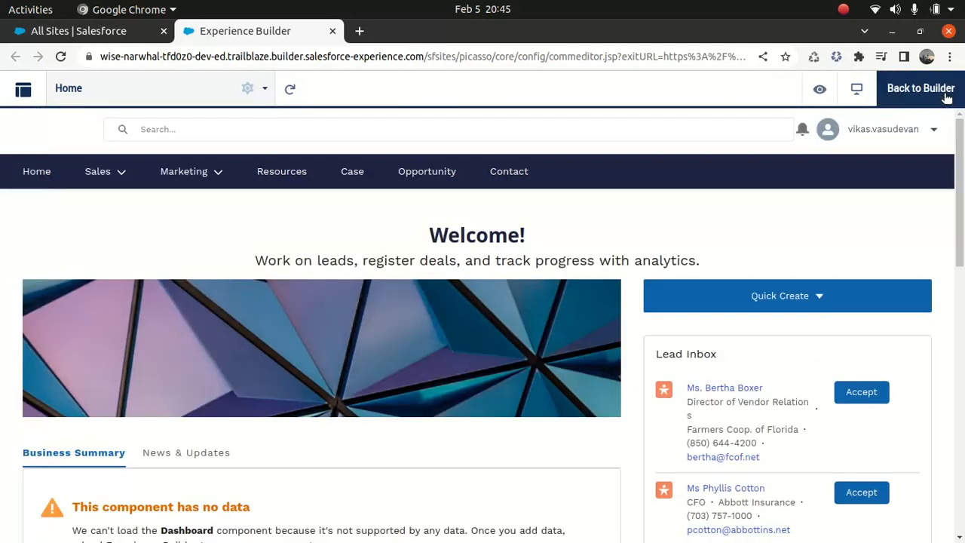
{"action": "left_click", "coordinate": [527, 172]}
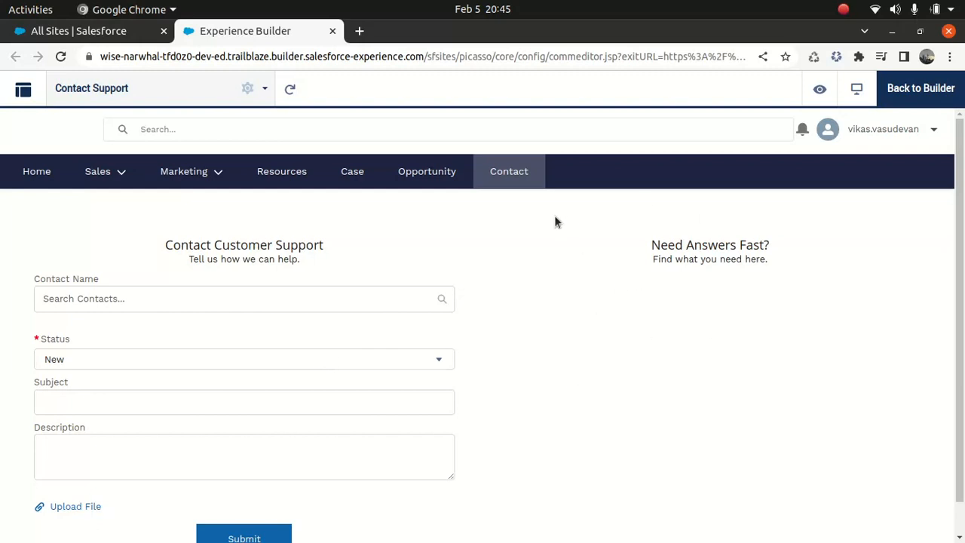
{"action": "left_click", "coordinate": [911, 96]}
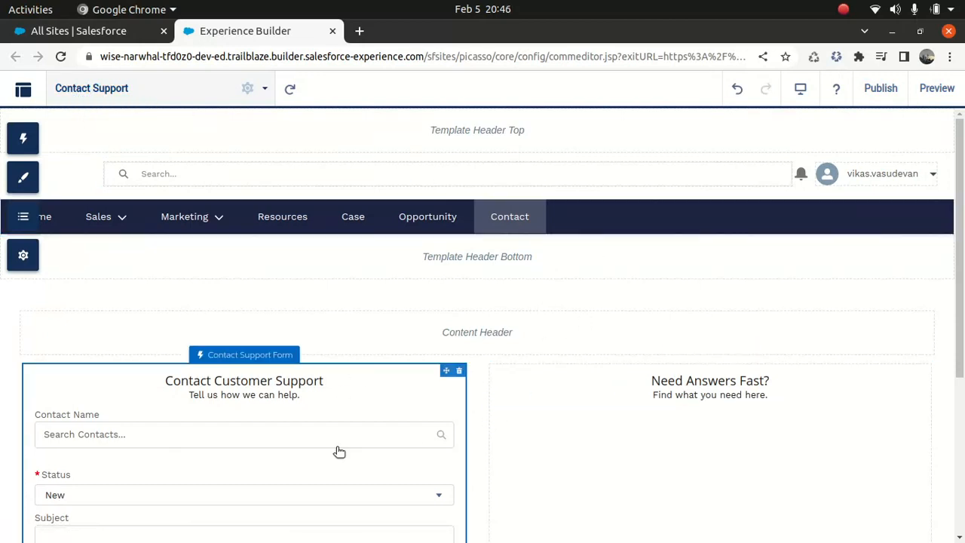
{"action": "mouse_move", "coordinate": [961, 189]}
{"action": "left_mouse_down"}
{"action": "mouse_move", "coordinate": [962, 250]}
{"action": "mouse_move", "coordinate": [962, 189]}
{"action": "left_mouse_up"}
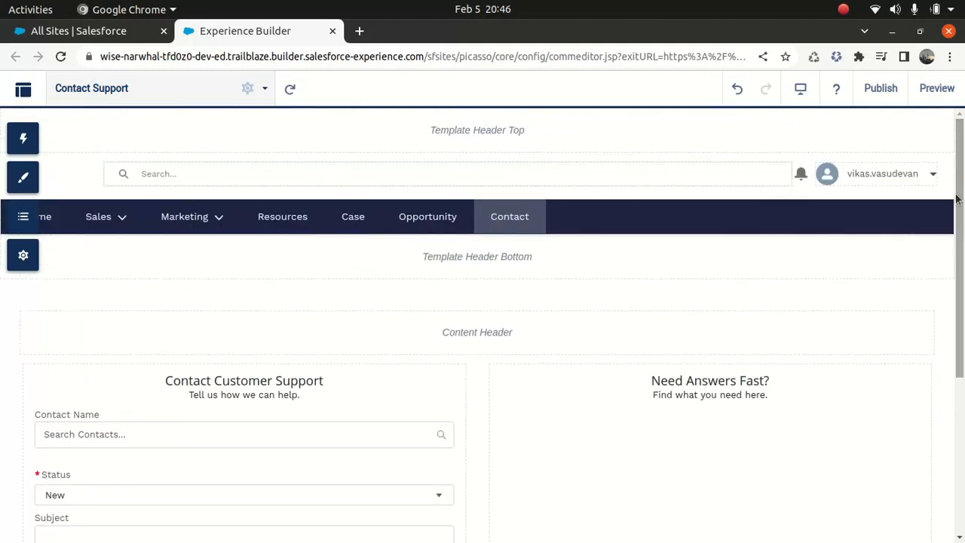
{"action": "left_click", "coordinate": [126, 88]}
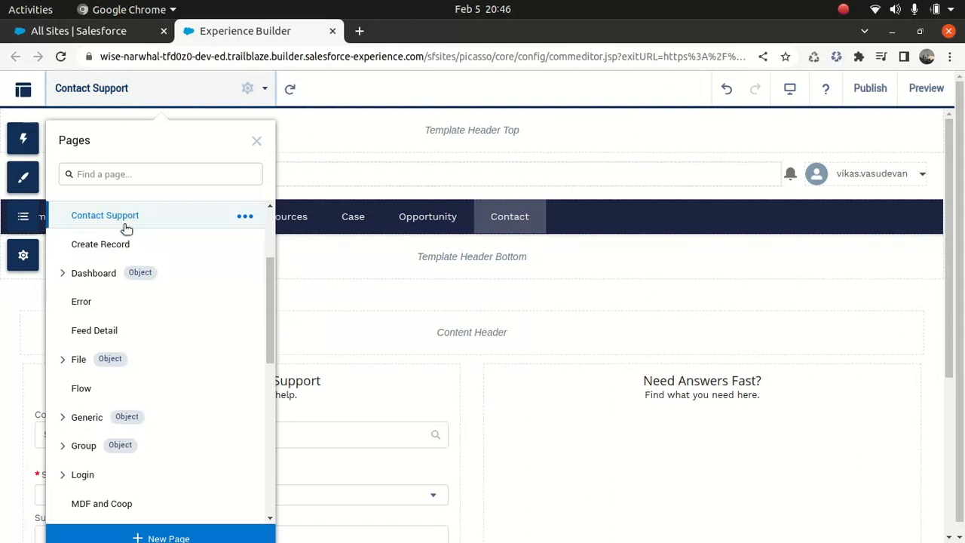
{"action": "left_click", "coordinate": [344, 142]}
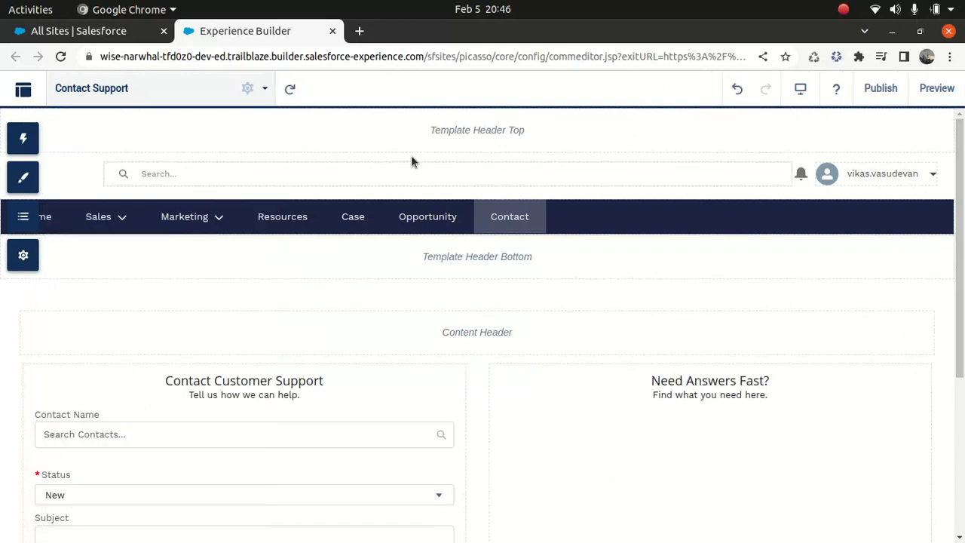
Place a Rich Content Editor component above "Need Answers Fast?" on the Contact Support page and open its placeholder text for editing
{"action": "left_click", "coordinate": [23, 140]}
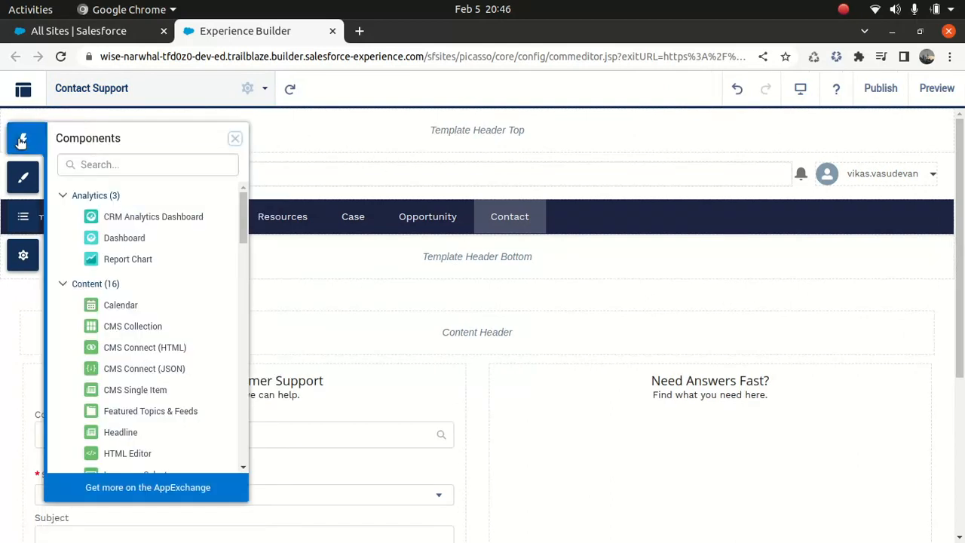
{"action": "left_click", "coordinate": [108, 164]}
{"action": "type", "text": "tet"}
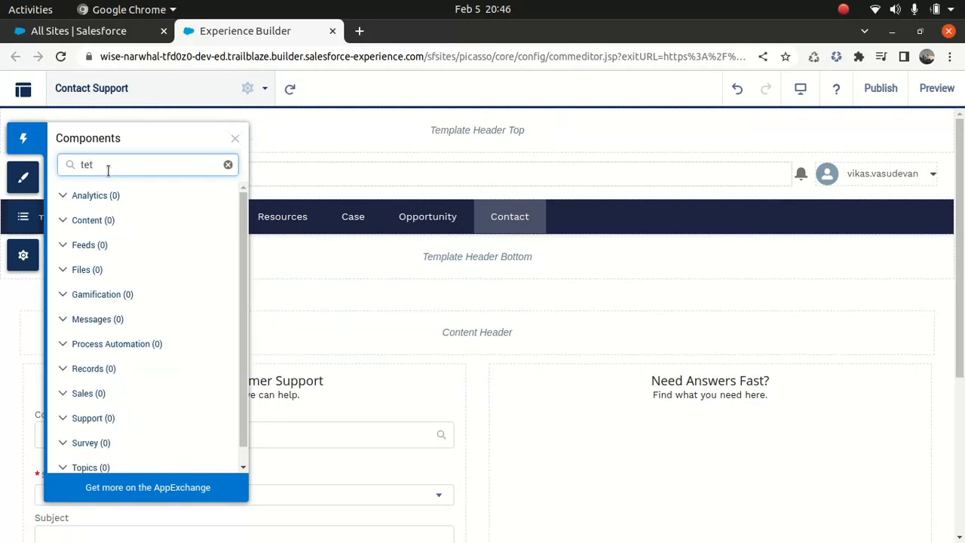
{"action": "key", "text": "BackSpace"}
{"action": "key", "text": "BackSpace"}
{"action": "type", "text": "ex"}
{"action": "key", "text": "BackSpace"}
{"action": "key", "text": "BackSpace"}
{"action": "key", "text": "BackSpace"}
{"action": "type", "text": "rich"}
{"action": "left_click_drag", "start_coordinate": [166, 243], "coordinate": [518, 388]}
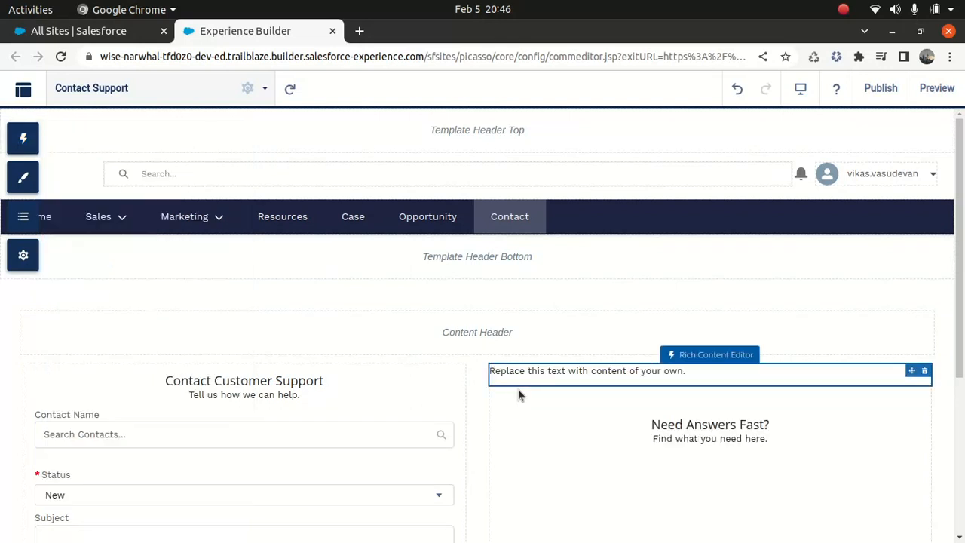
{"action": "left_click", "coordinate": [532, 371]}
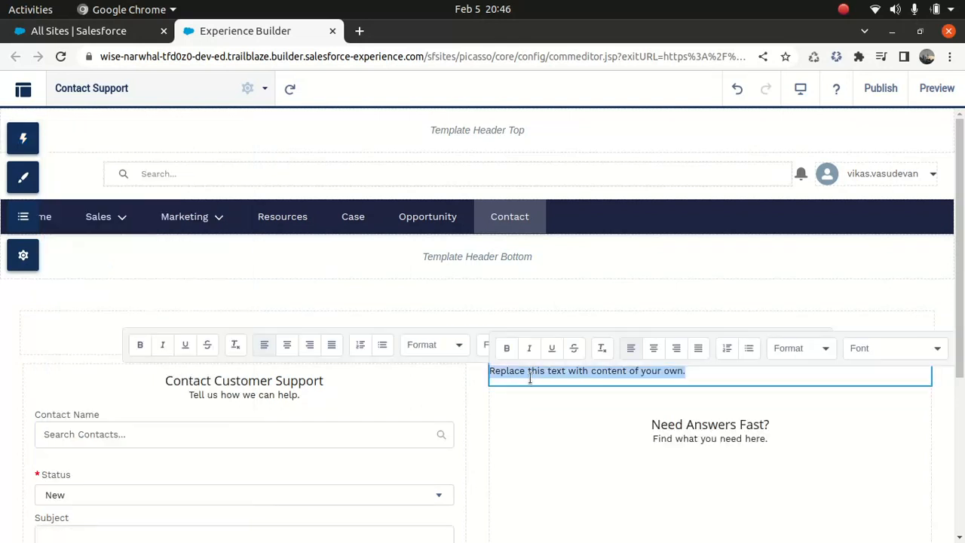
{"action": "type", "text": "Su"}
{"action": "key", "text": "BackSpace"}
{"action": "key", "text": "BackSpace"}
{"action": "type", "text": "P"}
{"action": "key", "text": "BackSpace"}
{"action": "type", "text": "Pleasae contact"}
{"action": "type", "text": "ppor"}
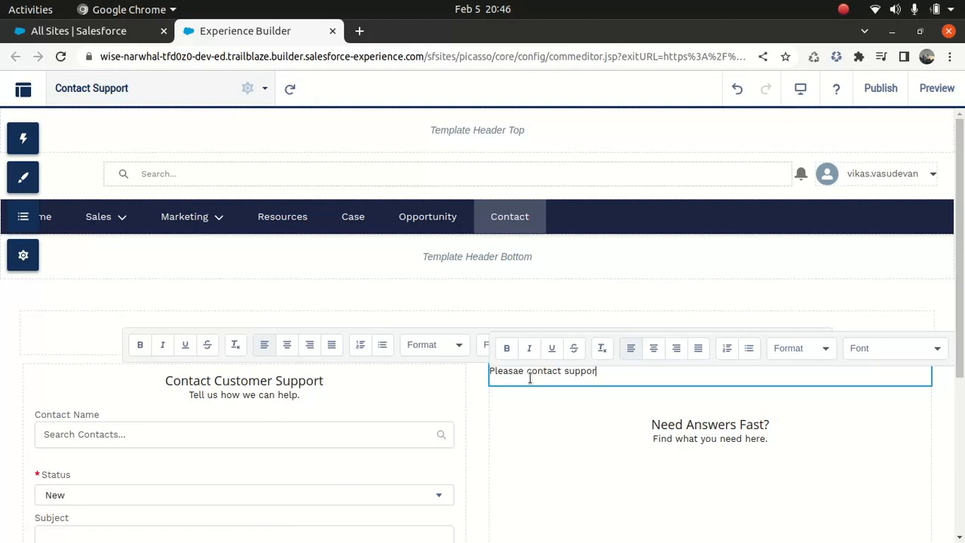
{"action": "type", "text": "t from 9"}
{"action": "key", "text": "BackSpace"}
{"action": "key", "text": "BackSpace"}
{"action": "key", "text": "BackSpace"}
{"action": "key", "text": "BackSpace"}
{"action": "key", "text": "BackSpace"}
{"action": "key", "text": "BackSpace"}
{"action": "key", "text": "BackSpace"}
{"action": "key", "text": "BackSpace"}
{"action": "key", "text": "BackSpace"}
{"action": "key", "text": "BackSpace"}
{"action": "key", "text": "BackSpace"}
{"action": "key", "text": "BackSpace"}
{"action": "key", "text": "BackSpace"}
{"action": "key", "text": "BackSpace"}
{"action": "key", "text": "BackSpace"}
{"action": "key", "text": "BackSpace"}
{"action": "key", "text": "BackSpace"}
{"action": "key", "text": "BackSpace"}
{"action": "key", "text": "BackSpace"}
{"action": "key", "text": "BackSpace"}
Enter "Support working hours- 9am - 5pm Monday to Friday(ANZ)" as the Rich Content Editor's text
{"action": "type", "text": "Su"}
{"action": "type", "text": "pport ti"}
{"action": "type", "text": "orki"}
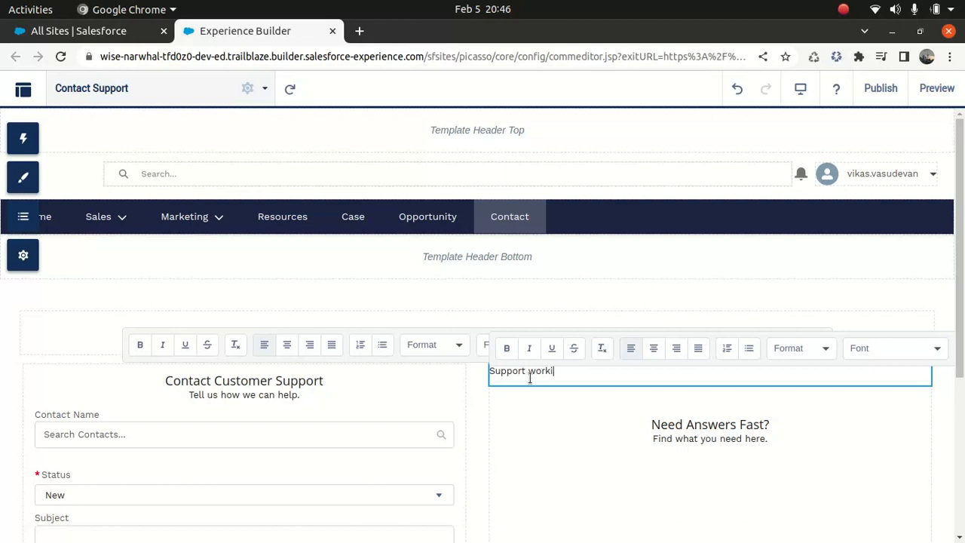
{"action": "type", "text": "ng hours- 9am - 5pm Mon"}
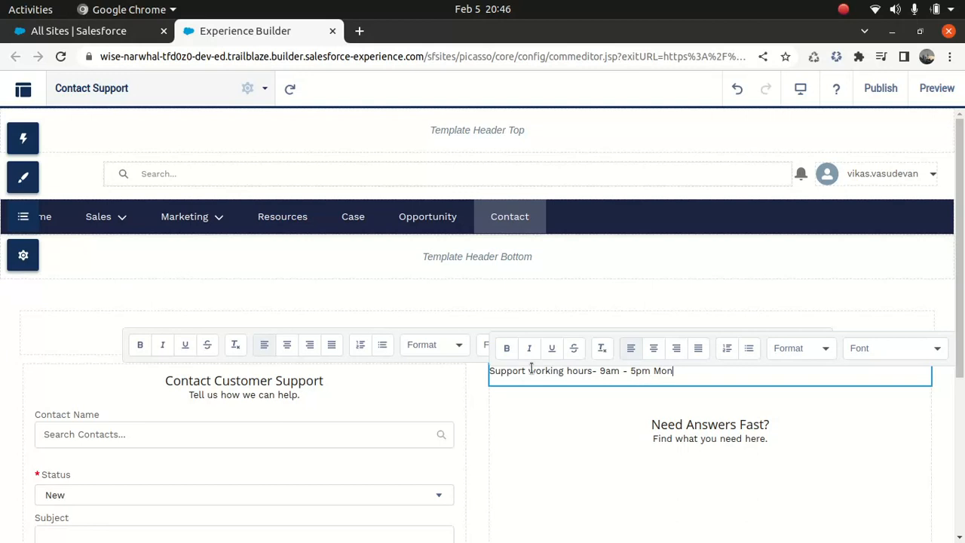
{"action": "type", "text": "day to Friday"}
{"action": "type", "text": "(ANZ"}
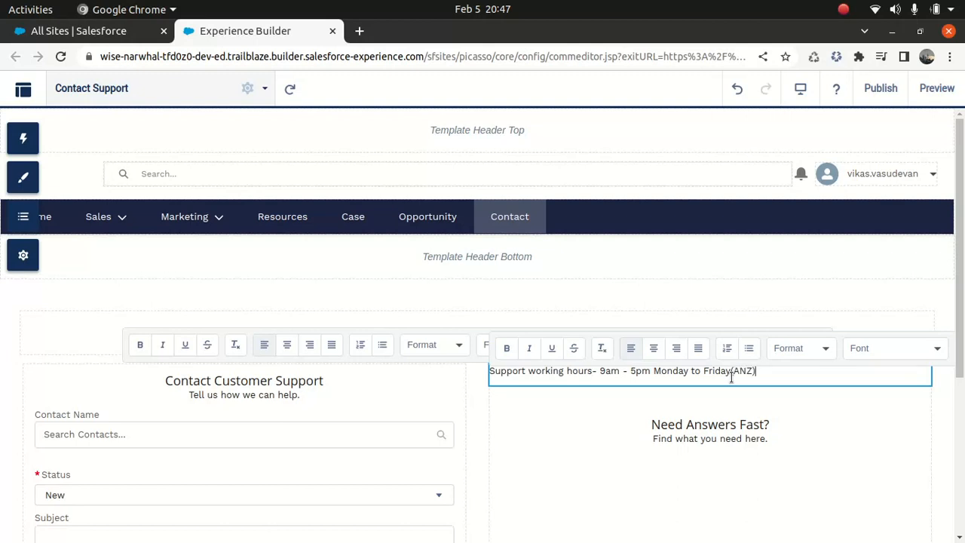
{"action": "type", "text": ")"}
Make the whole support working hours line bold and try to apply the Heading 1 format to it
{"action": "key", "text": "ctrl+a"}
{"action": "left_click", "coordinate": [507, 349]}
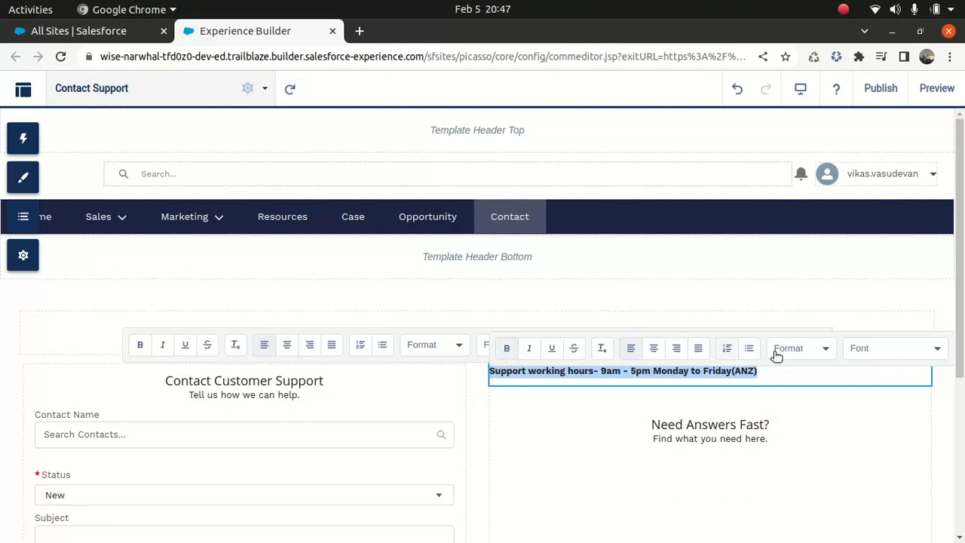
{"action": "left_click", "coordinate": [912, 349]}
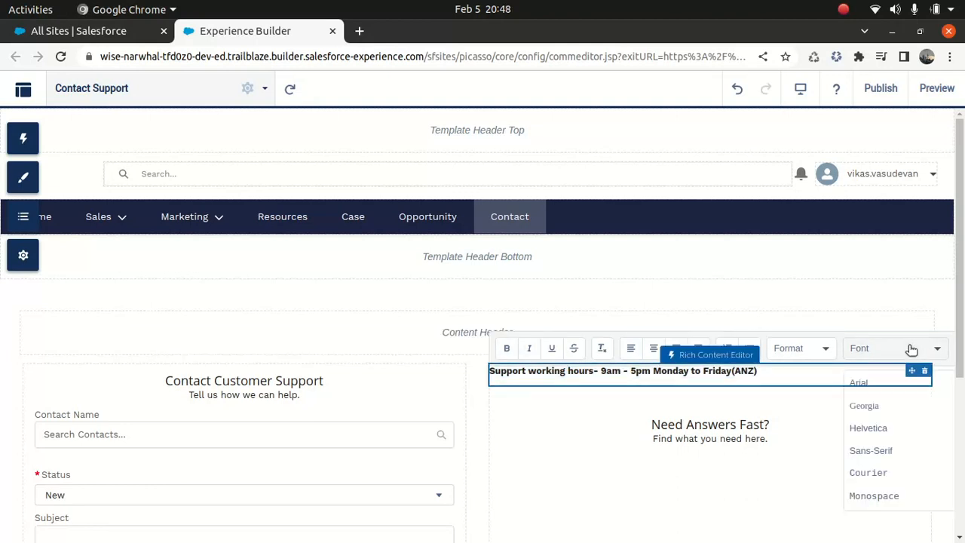
{"action": "left_click", "coordinate": [801, 304]}
{"action": "left_click", "coordinate": [828, 350]}
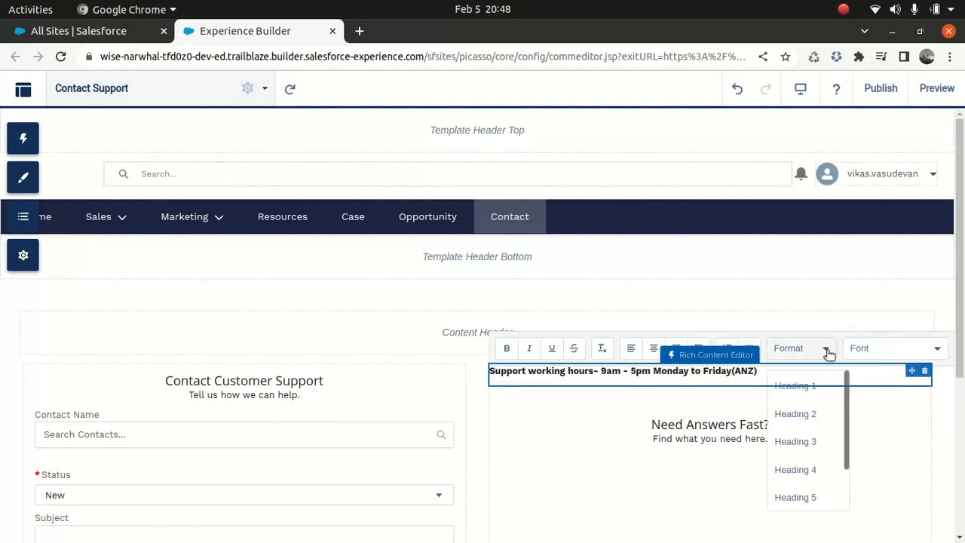
{"action": "left_click", "coordinate": [802, 386]}
{"action": "left_click", "coordinate": [778, 302]}
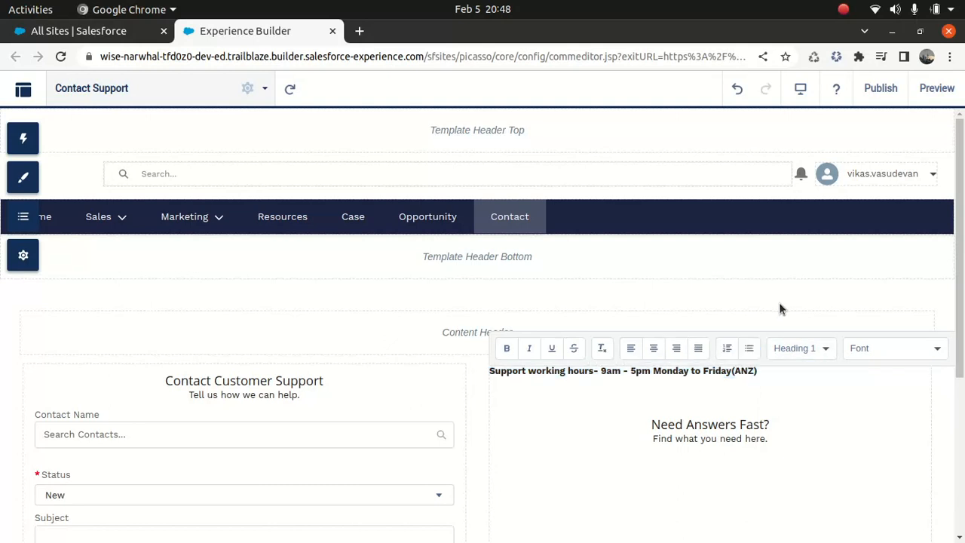
Reopen the Rich Content Editor's support working hours text for editing, centre the line, and review the Contact Support page
{"action": "left_click", "coordinate": [781, 370]}
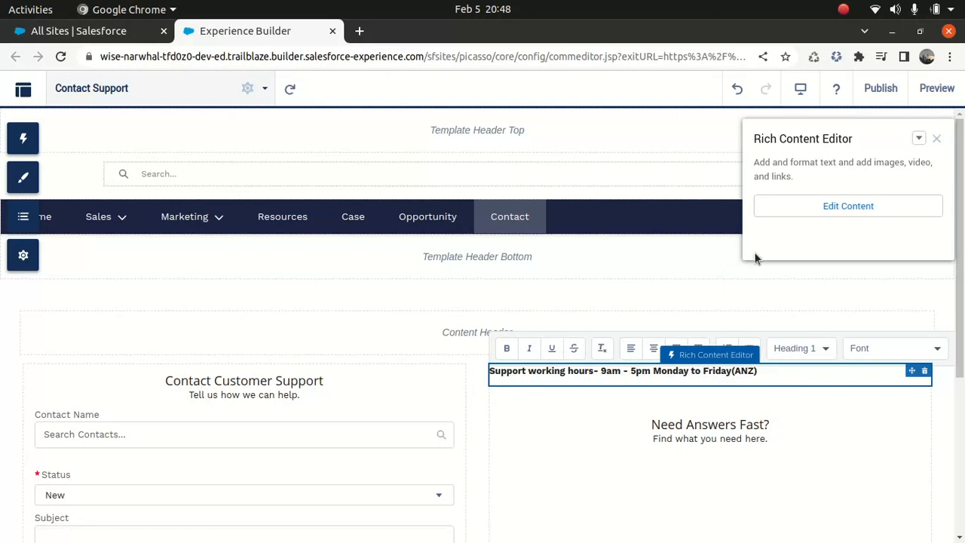
{"action": "left_click", "coordinate": [769, 205]}
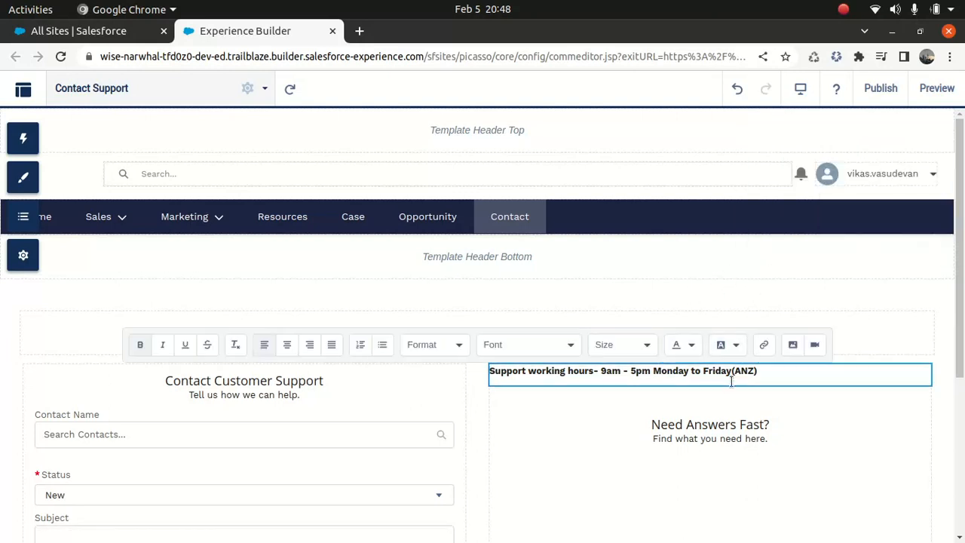
{"action": "left_click", "coordinate": [287, 344]}
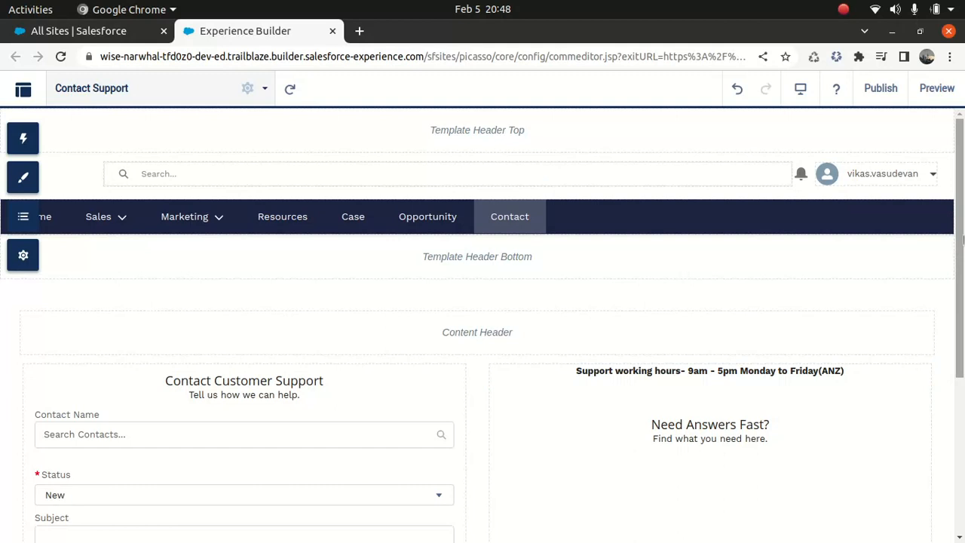
{"action": "left_click_drag", "start_coordinate": [960, 240], "coordinate": [960, 405]}
{"action": "scroll", "coordinate": [957, 486], "scroll_direction": "up", "scroll_amount": 5}
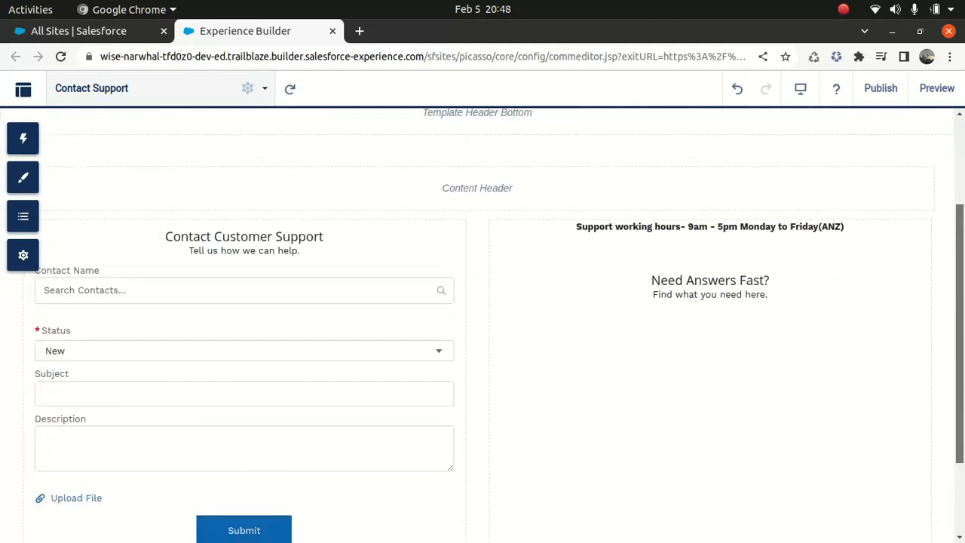
Publish the site with the Contact Support page changes and dismiss the confirmation
{"action": "left_click", "coordinate": [872, 91]}
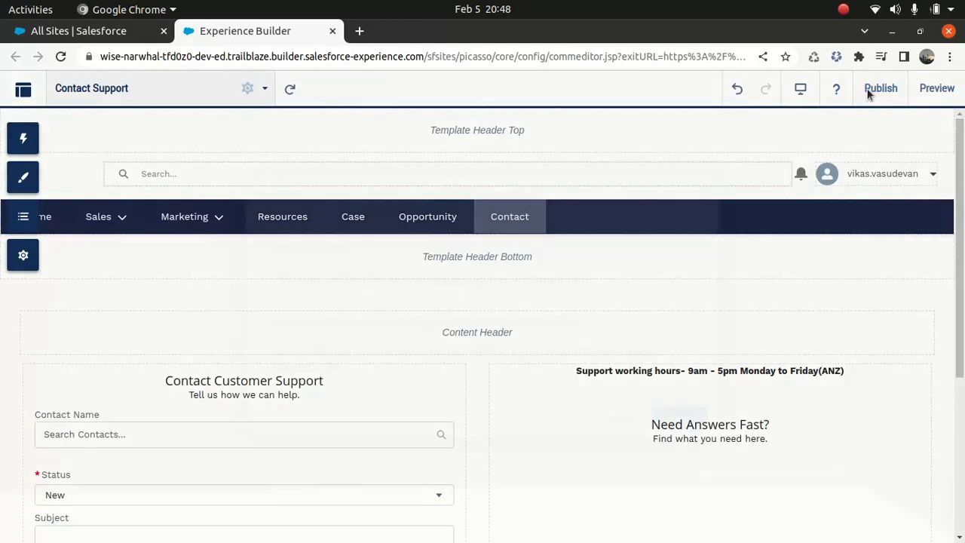
{"action": "left_click", "coordinate": [673, 419]}
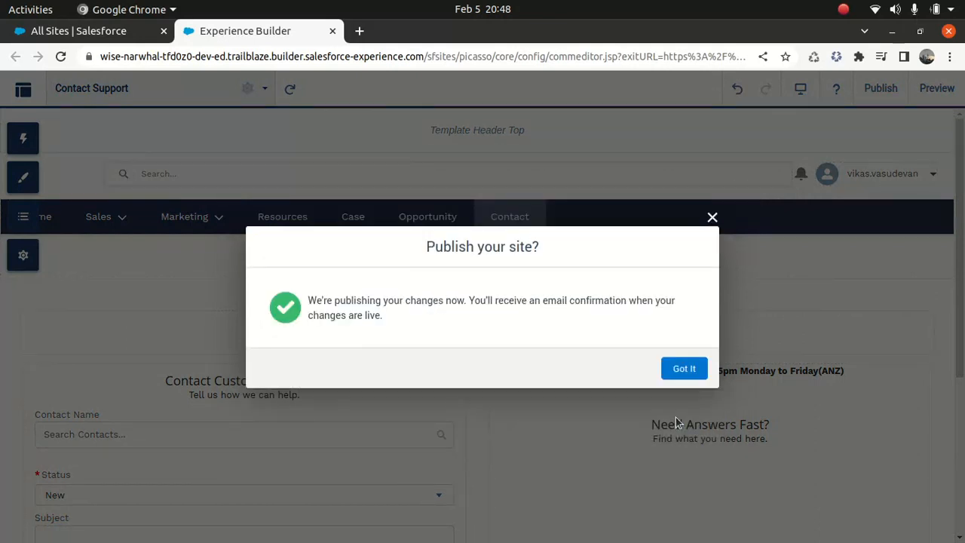
{"action": "left_click", "coordinate": [690, 369]}
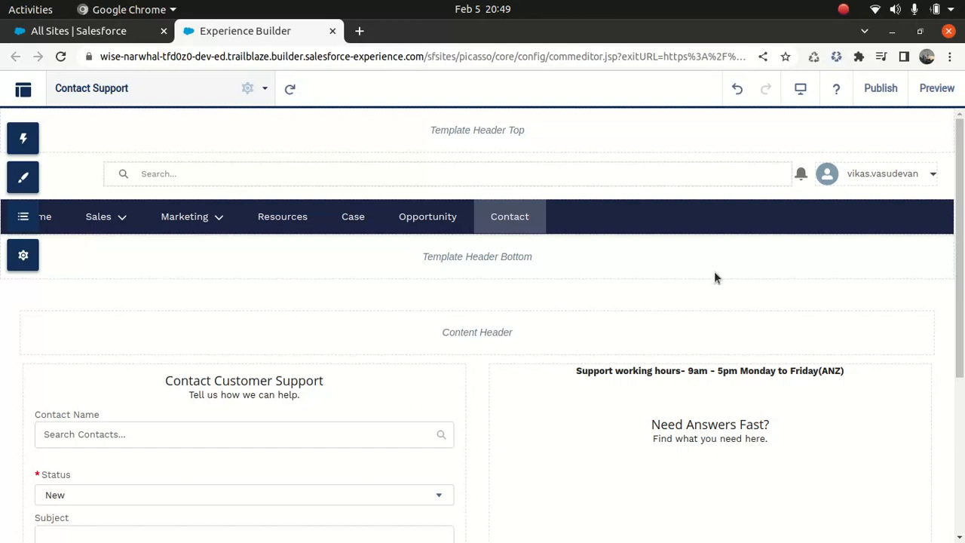
Preview the site, visit the Opportunity and Contact navigation items, and check the support working hours line on the Contact Support page
{"action": "left_click", "coordinate": [937, 89]}
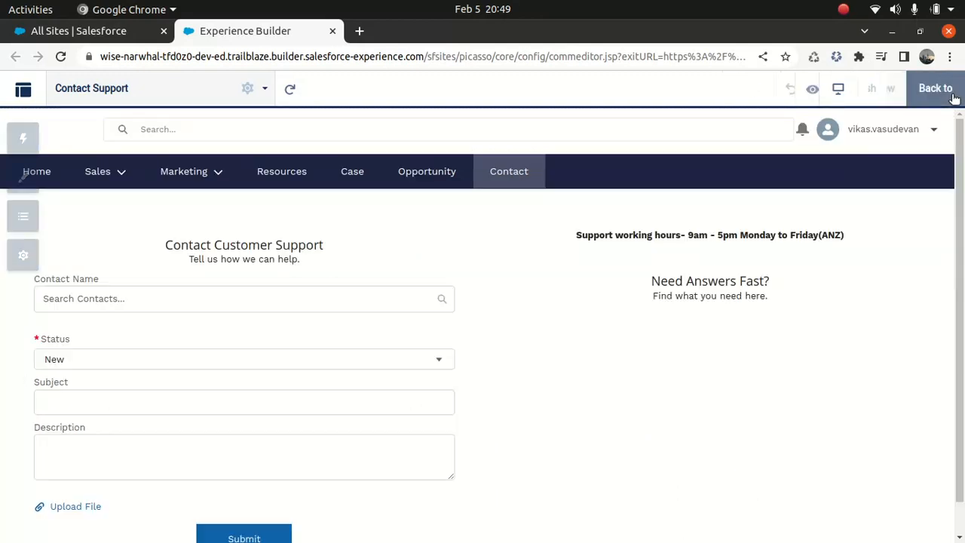
{"action": "left_click", "coordinate": [424, 170]}
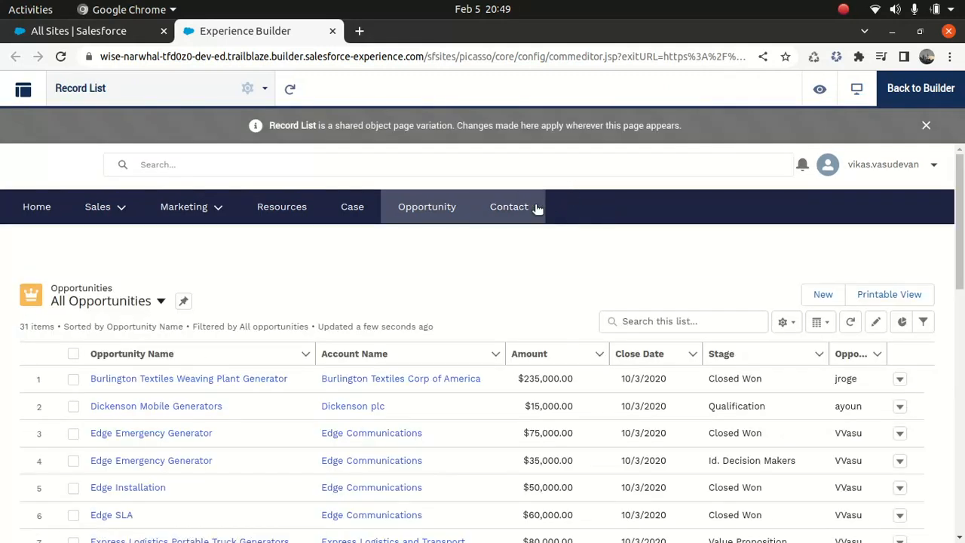
{"action": "left_click", "coordinate": [510, 207]}
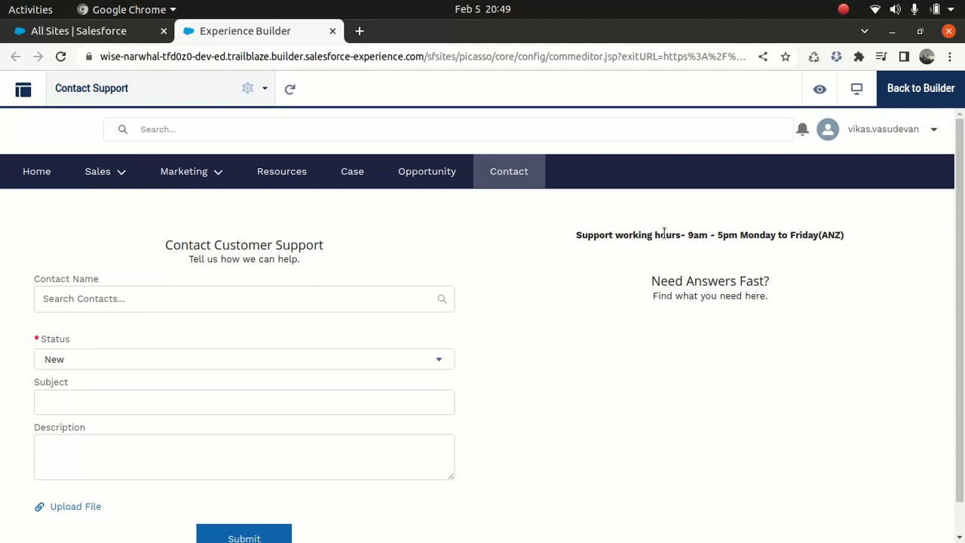
{"action": "left_click_drag", "start_coordinate": [575, 234], "coordinate": [824, 248]}
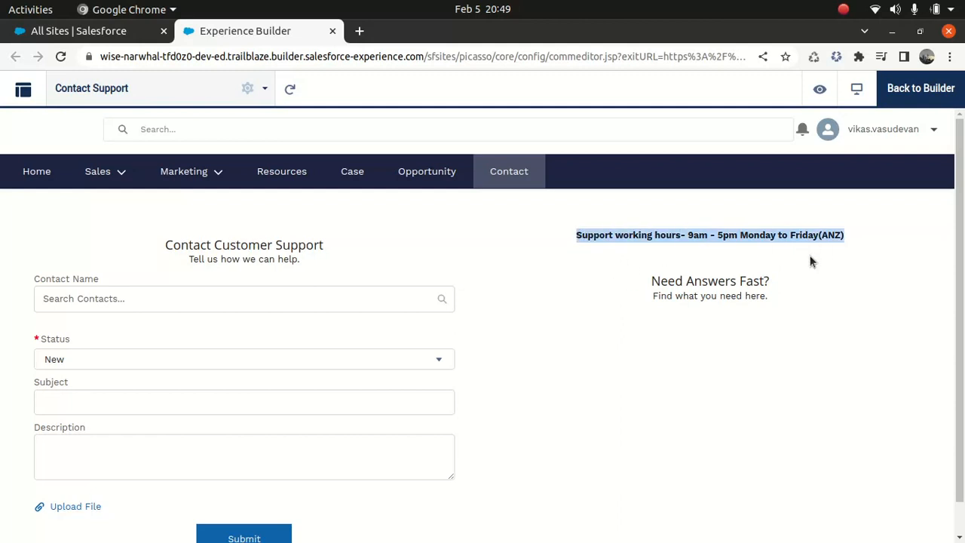